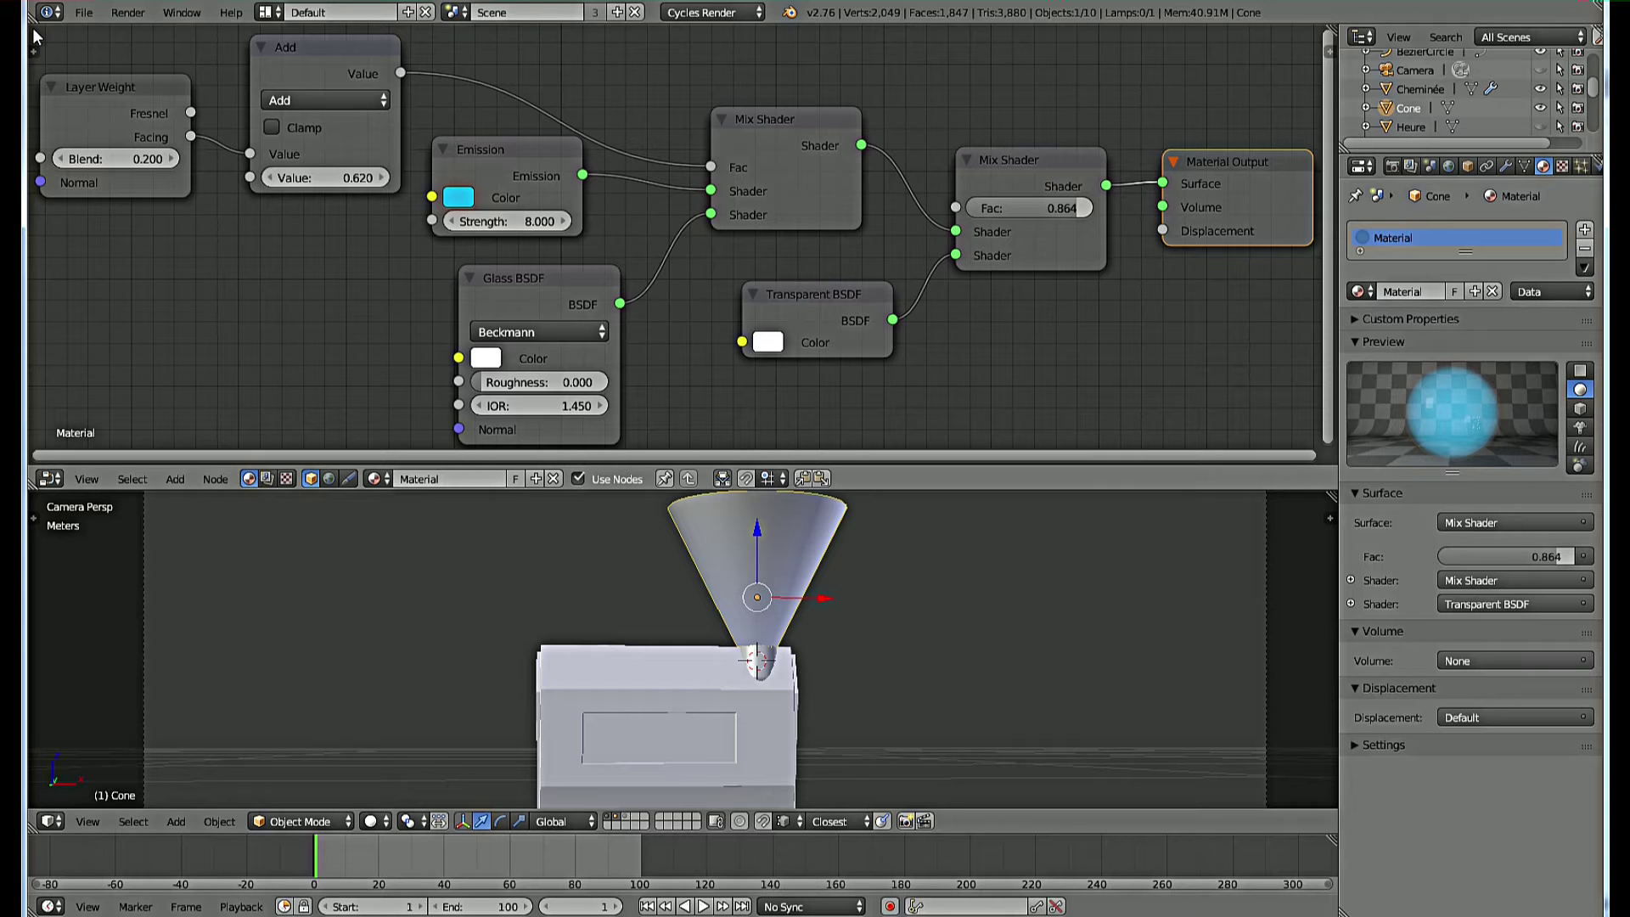
- Preview the glowing cone material over the clock in Cycles rendered viewport shading
{"action": "key", "text": "shift+z"}
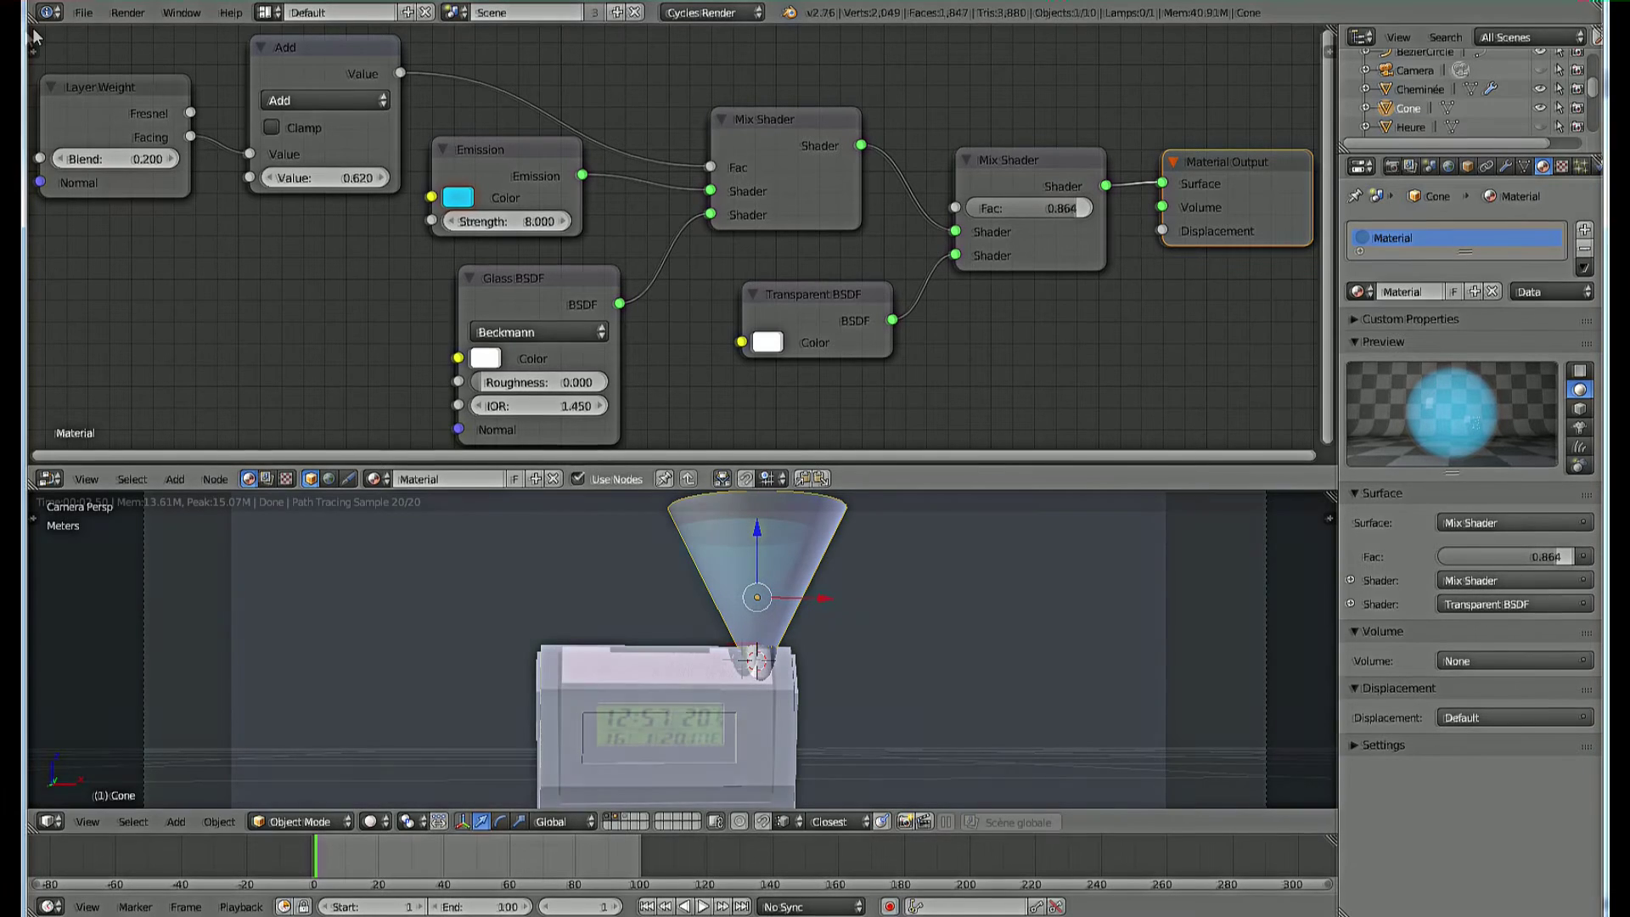